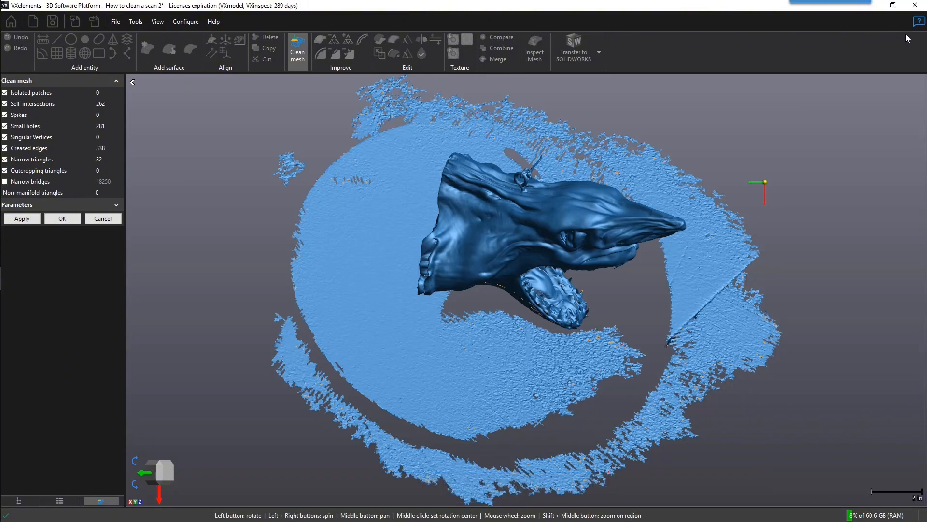
Consult the Clean Mesh help on self-intersections, and apply the mesh cleaning to the 1 mm shark head scan.
click(919, 22)
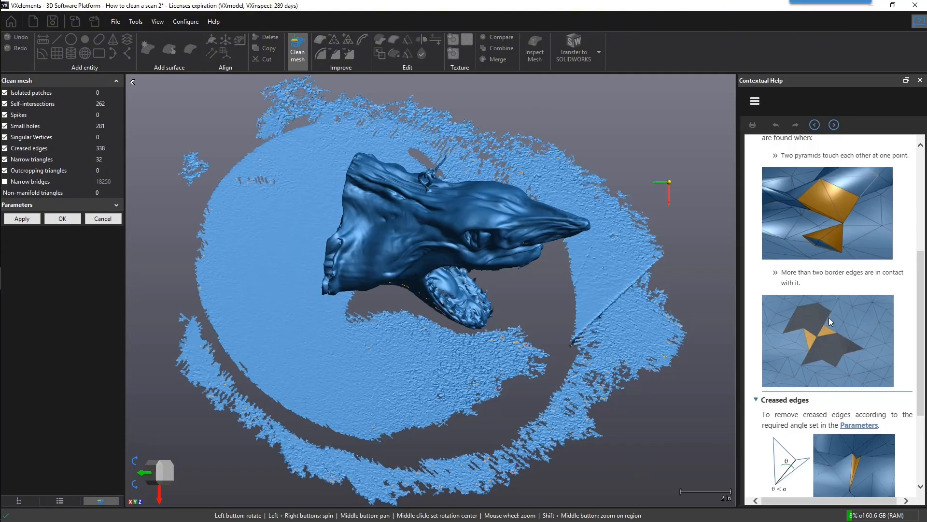
scroll(831, 323, up, 5)
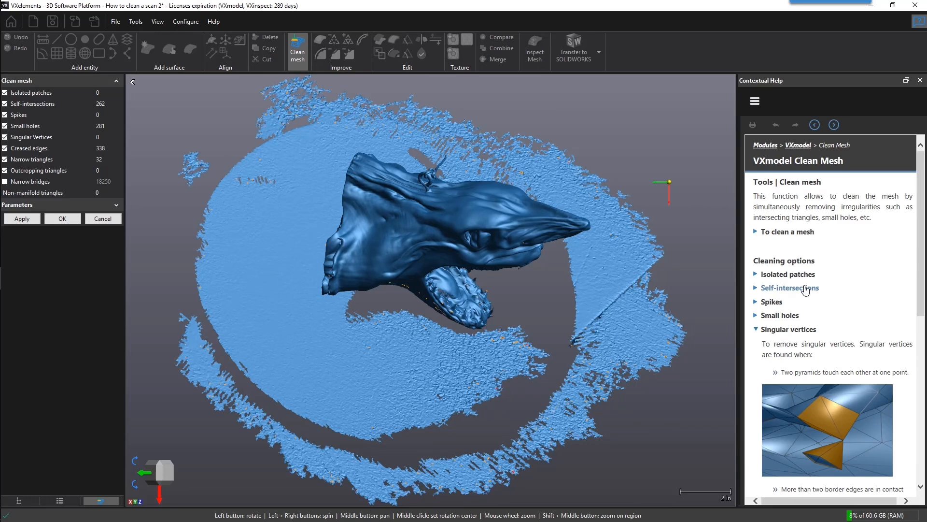
click(805, 288)
scroll(821, 289, down, 2)
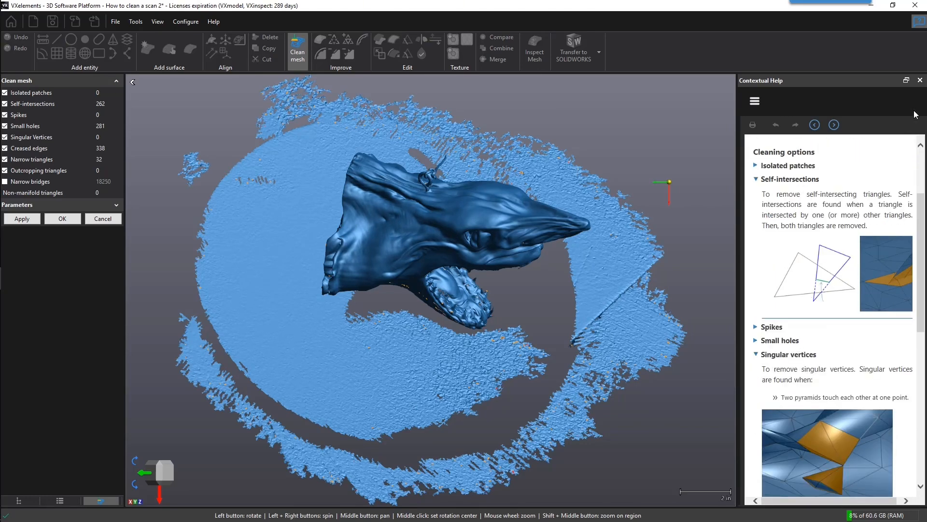
click(920, 80)
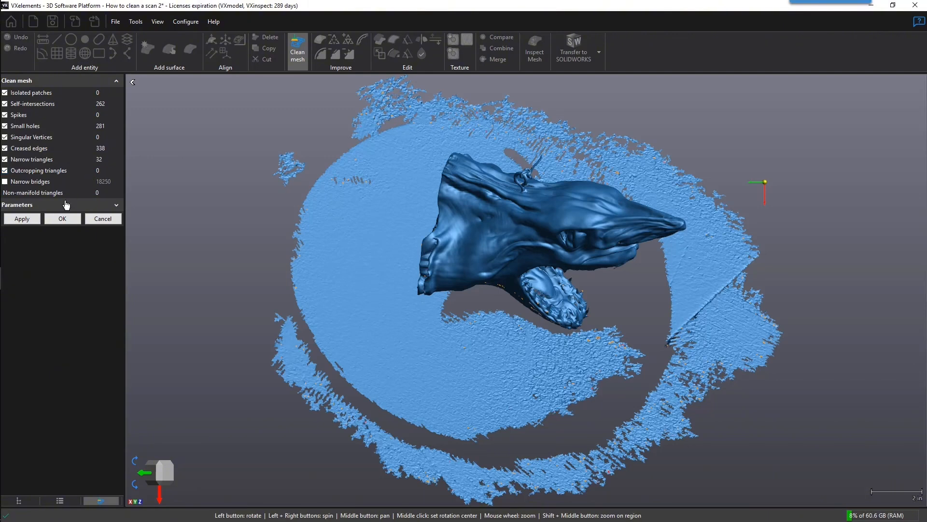
click(63, 220)
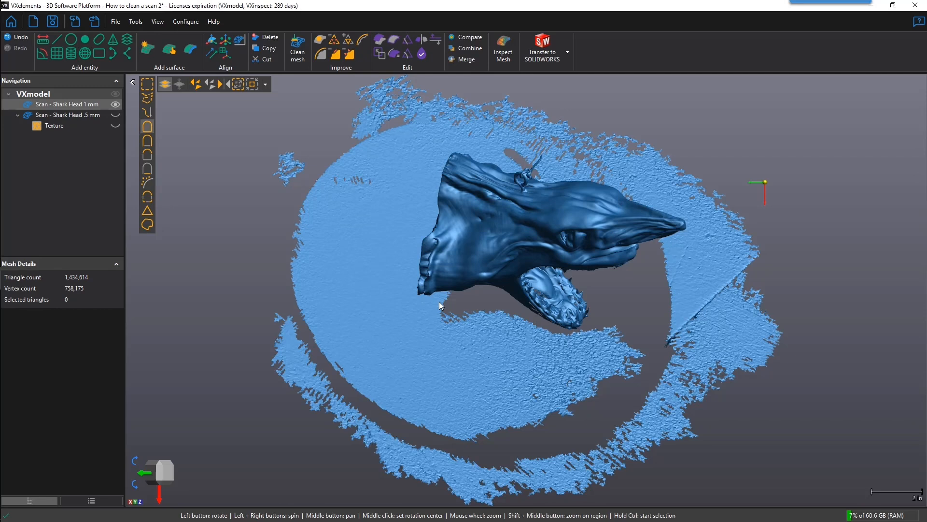
Select the connected shark head mesh, invert the selection and delete the surrounding background triangles.
click(147, 127)
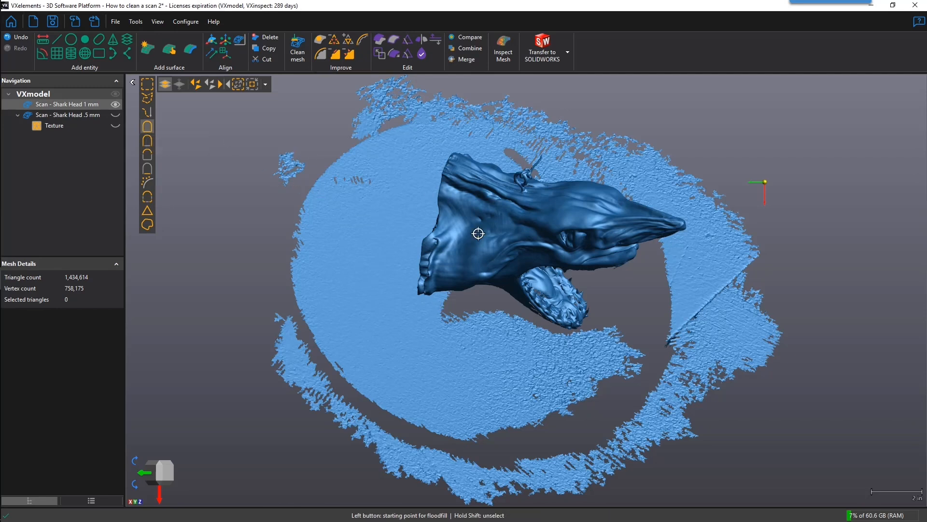
click(478, 233)
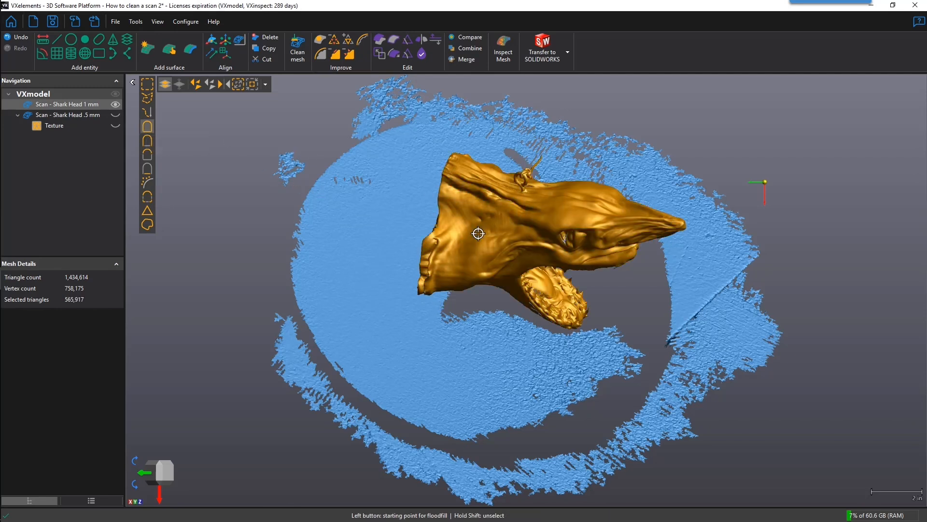
click(228, 87)
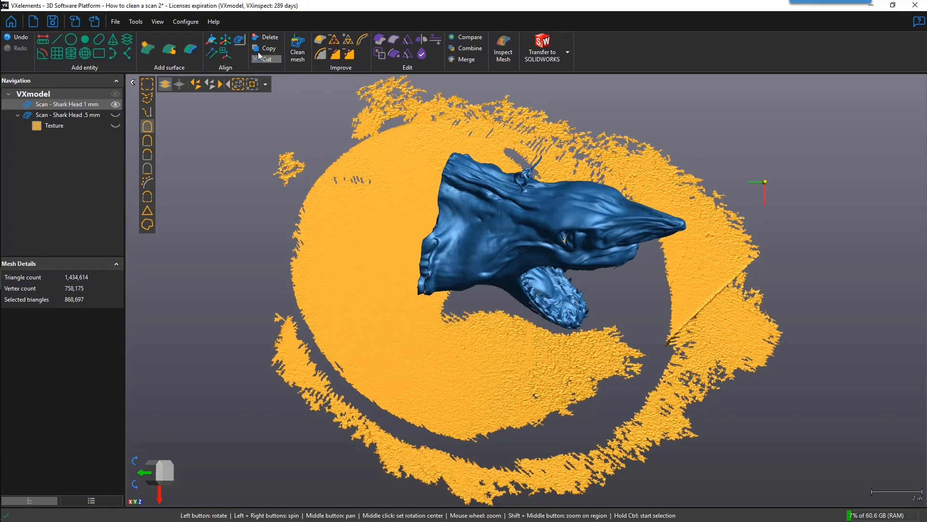
click(274, 38)
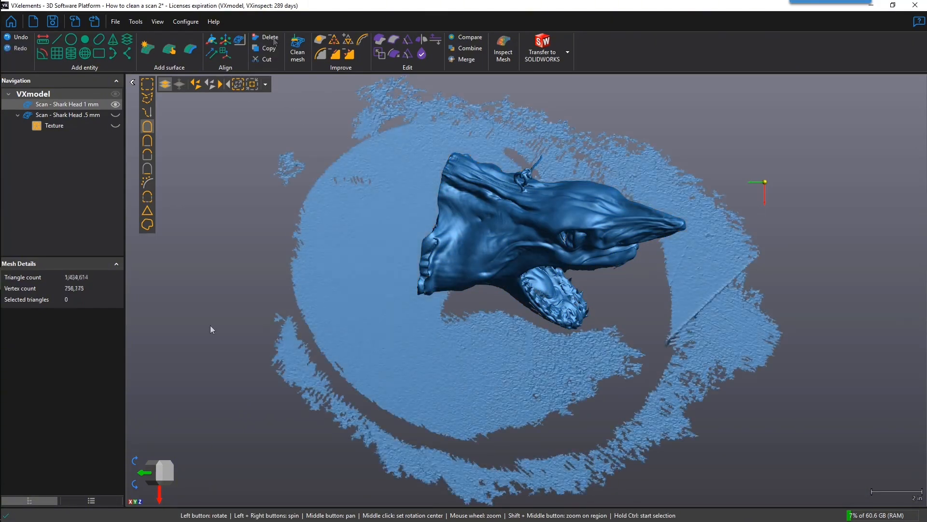
Outline the edge-on background surfaces beneath the shark head with the free-form selection, delete them, and undo the deletion.
drag(210, 325, 216, 300)
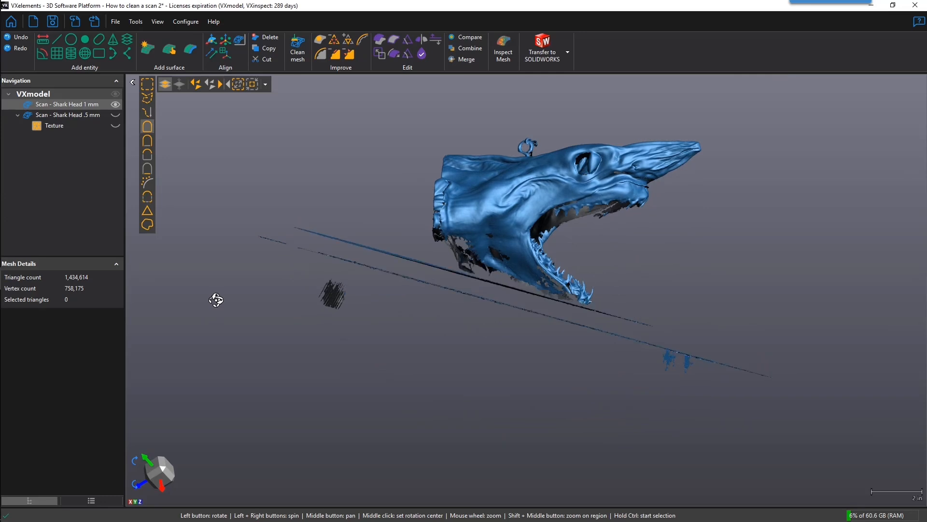
click(147, 97)
click(231, 203)
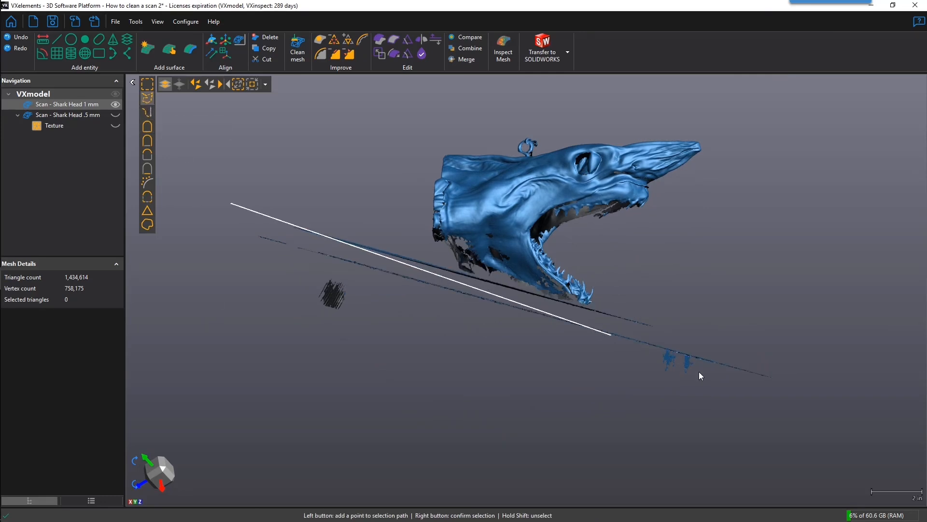
click(850, 381)
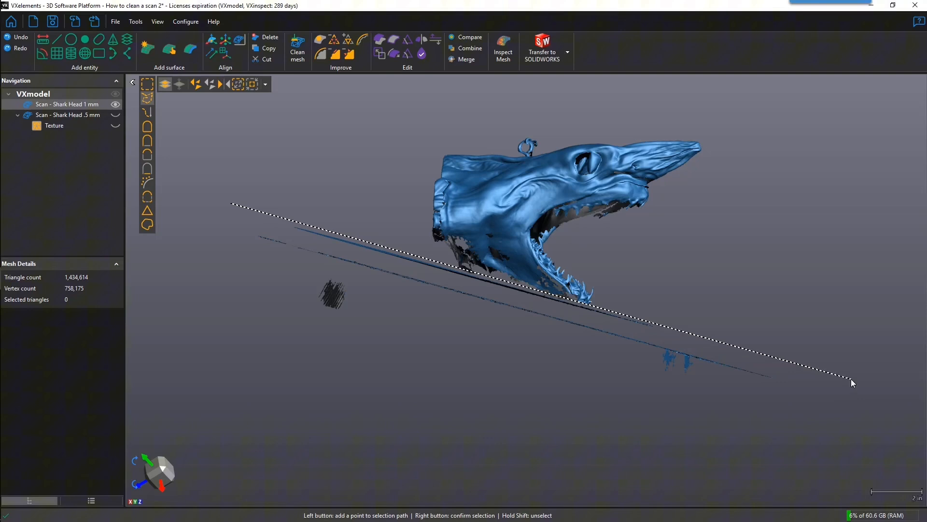
click(804, 449)
click(222, 312)
right_click(219, 310)
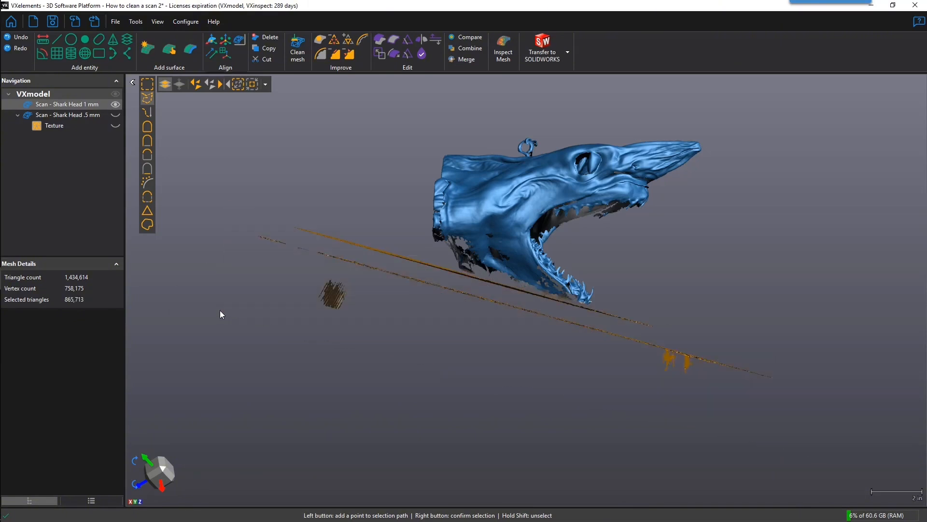
click(279, 38)
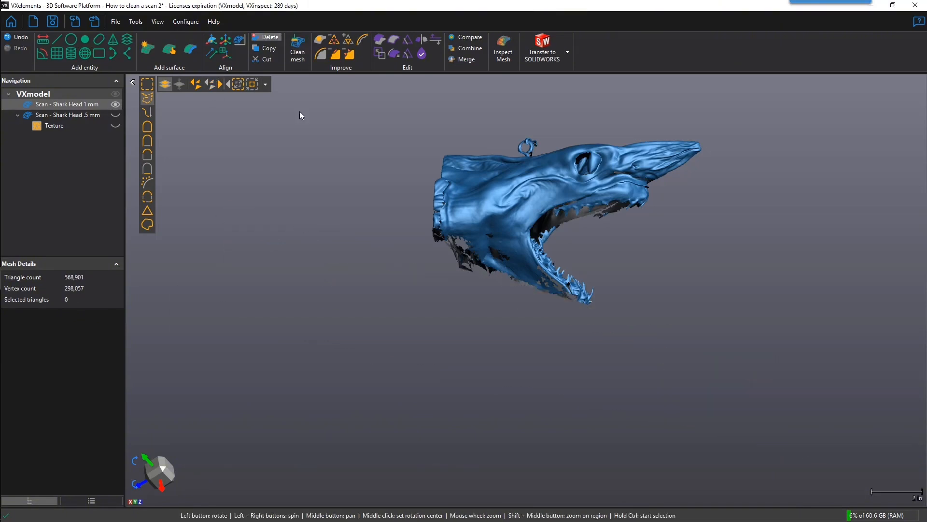
drag(297, 202, 280, 241)
key(ctrl+z)
Select the background surfaces and loose patches beneath the head with a size 25 brush path and delete them.
drag(300, 399, 302, 375)
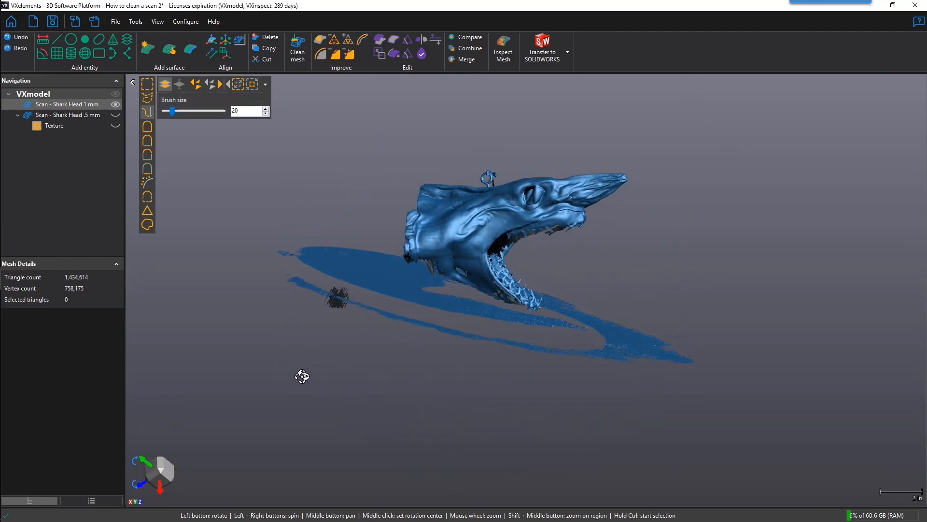
ctrl+click(280, 256)
click(686, 355)
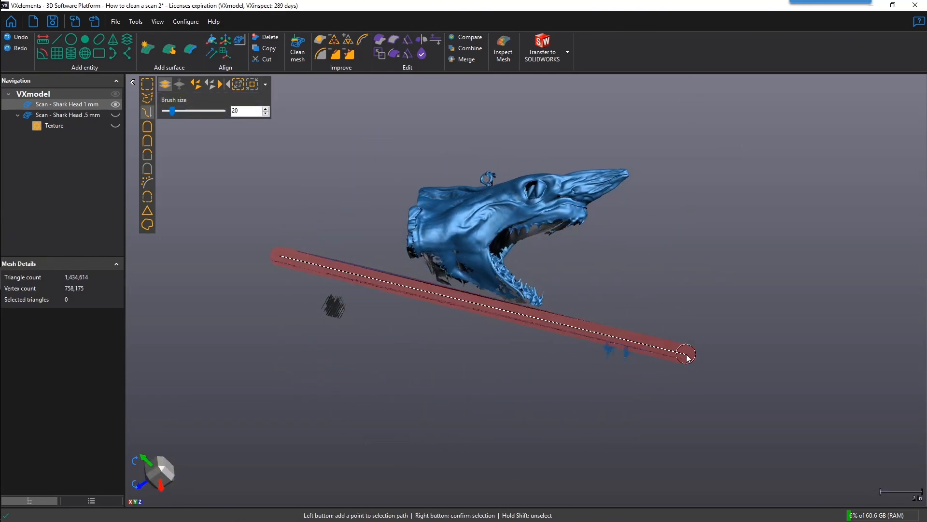
click(599, 354)
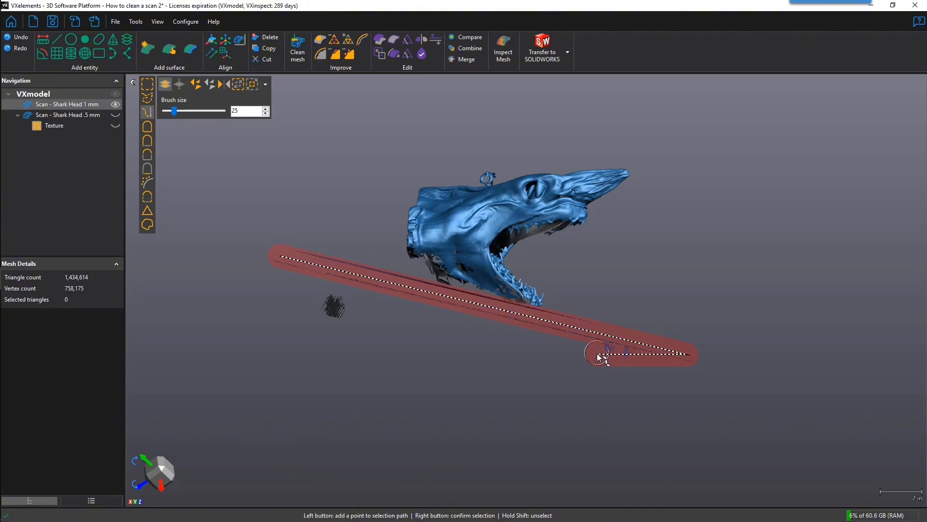
click(337, 317)
right_click(330, 300)
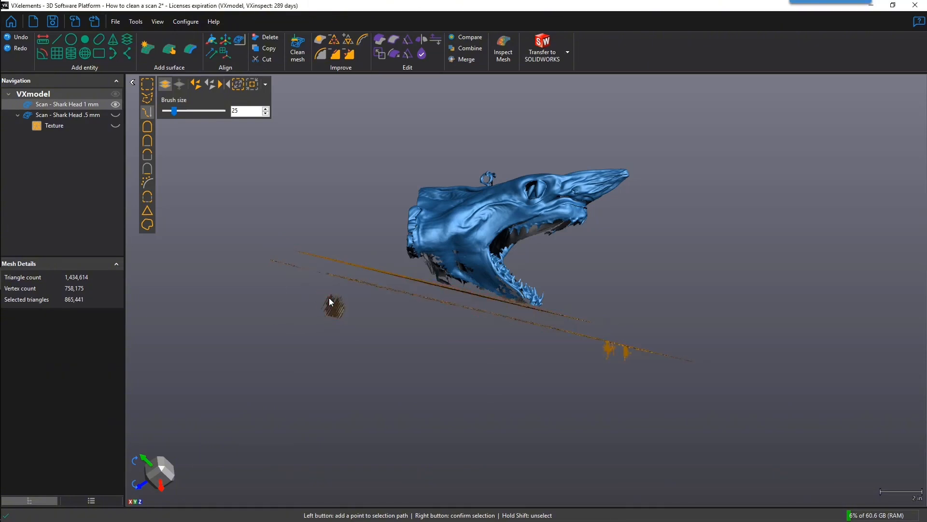
drag(330, 302, 328, 305)
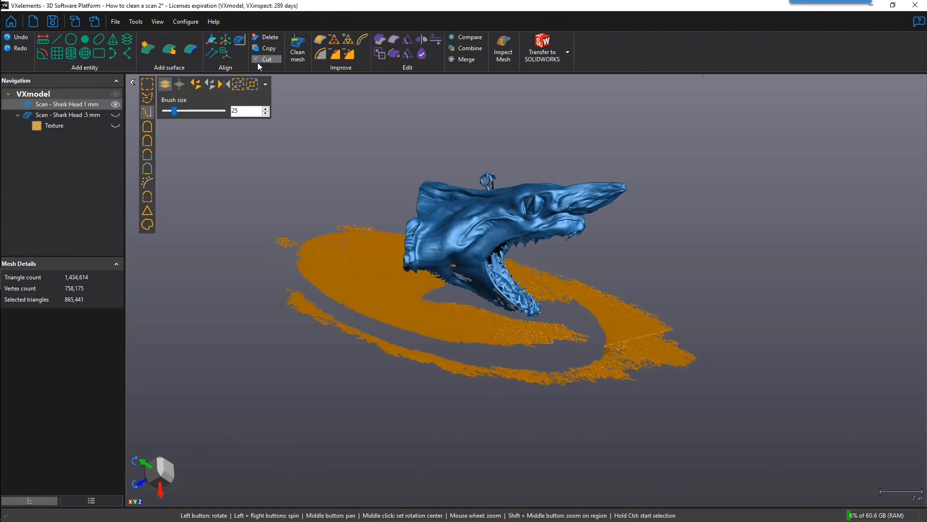
click(266, 39)
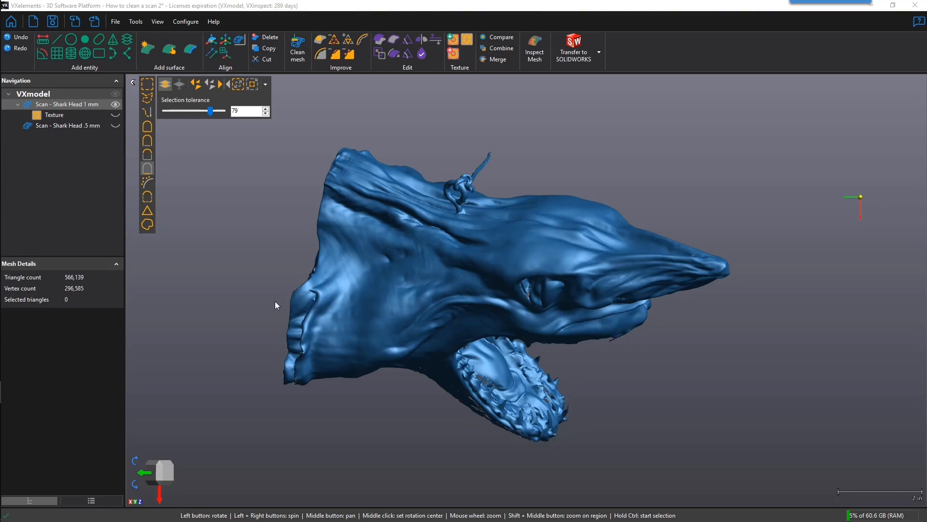
Create a plane from triangles on the flat back end of the shark head, using a selection tolerance of 90.
click(58, 57)
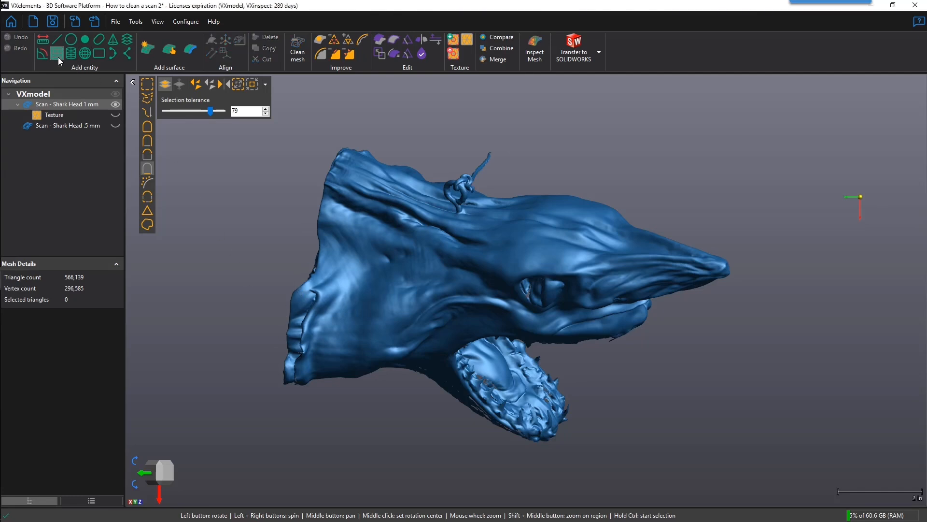
drag(252, 280, 277, 285)
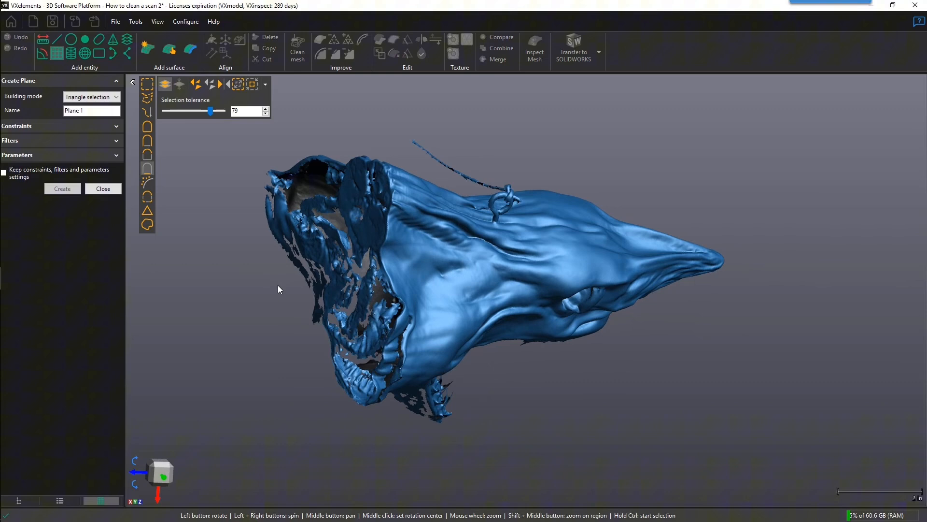
click(368, 233)
drag(213, 112, 217, 112)
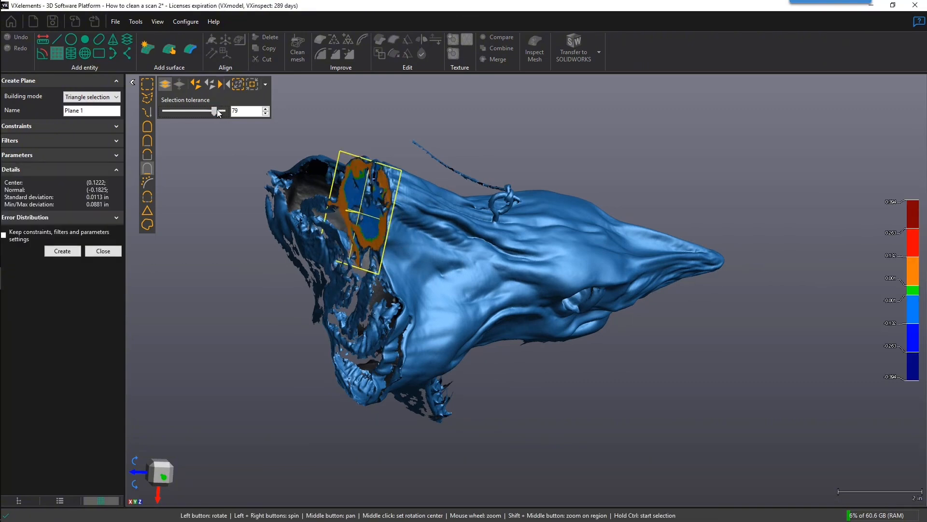
click(305, 241)
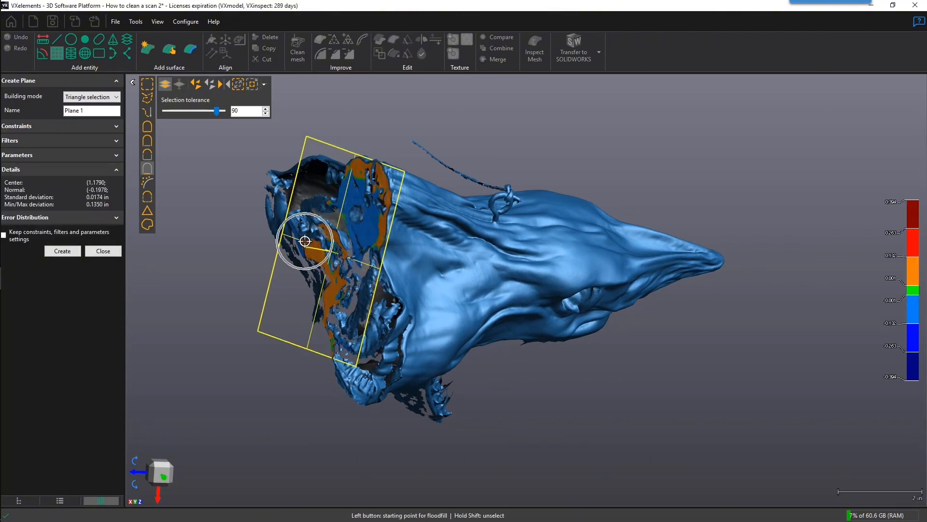
click(63, 251)
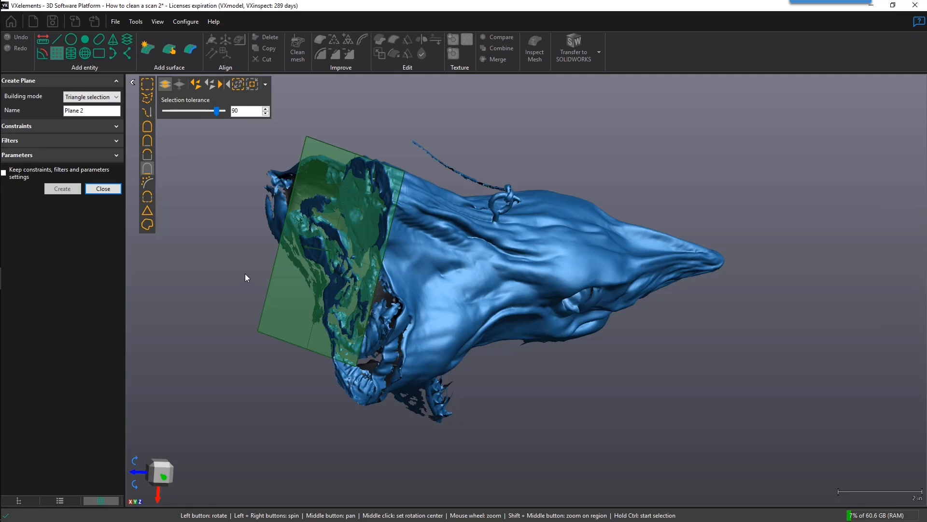
Create a mesh symmetry plane from a line drawn lengthwise along the middle of the shark head.
drag(245, 273, 243, 253)
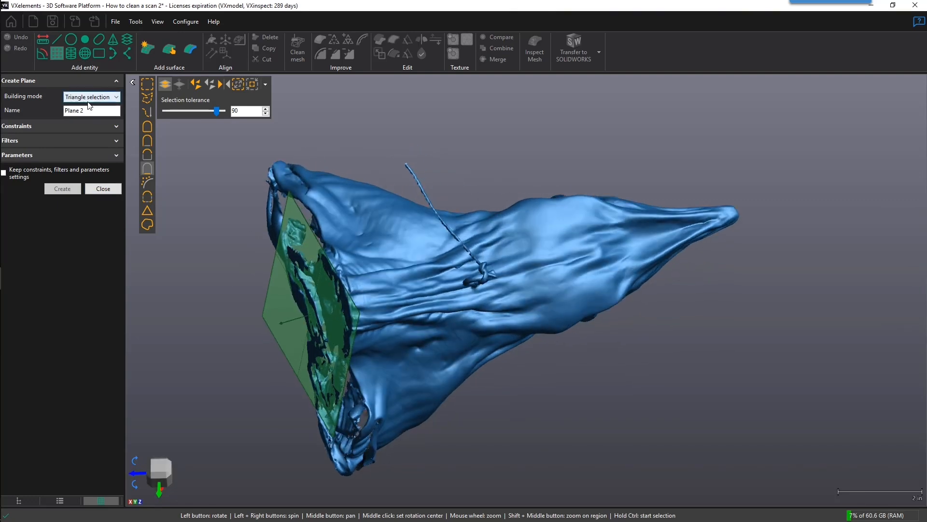
click(91, 104)
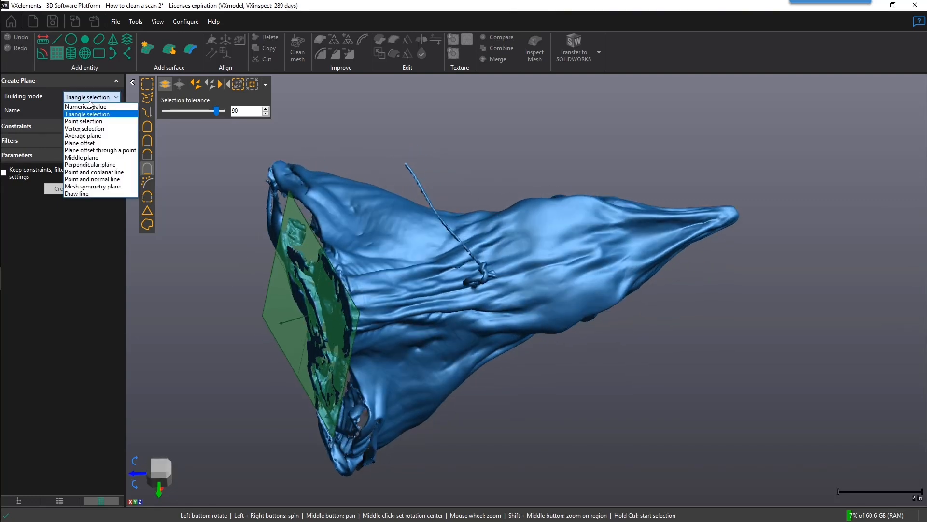
click(85, 191)
mouse_move(216, 330)
mouse_down()
mouse_move(683, 260)
mouse_move(809, 199)
mouse_up()
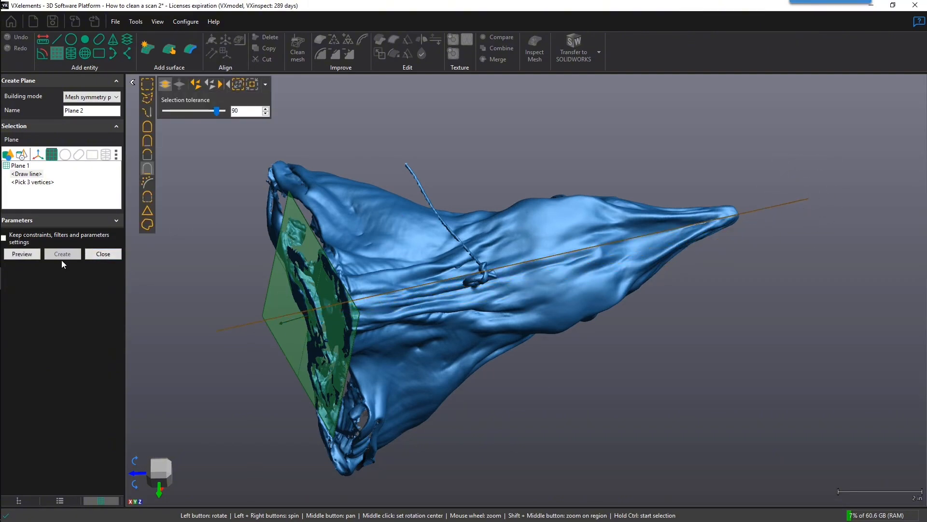
click(28, 257)
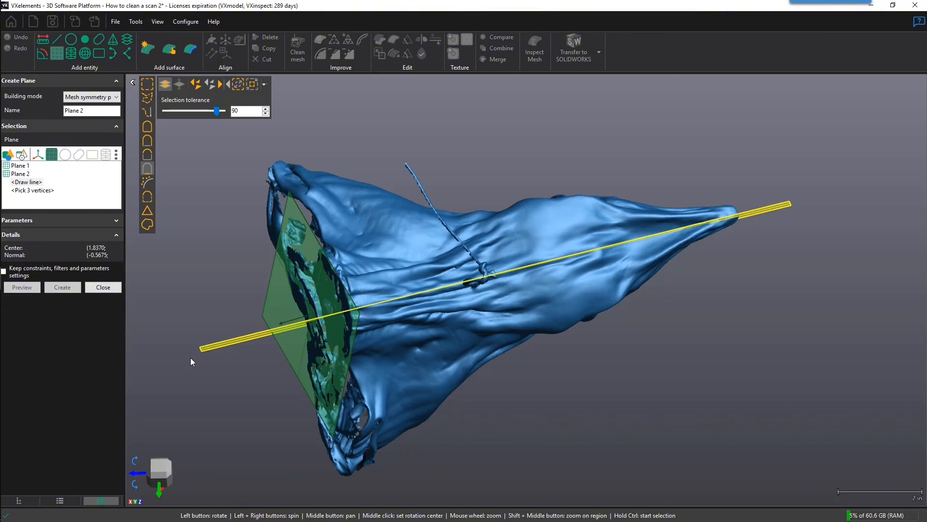
key(Return)
Create a vertex-selection point at the base of the ring on top of the shark head.
drag(185, 364, 184, 344)
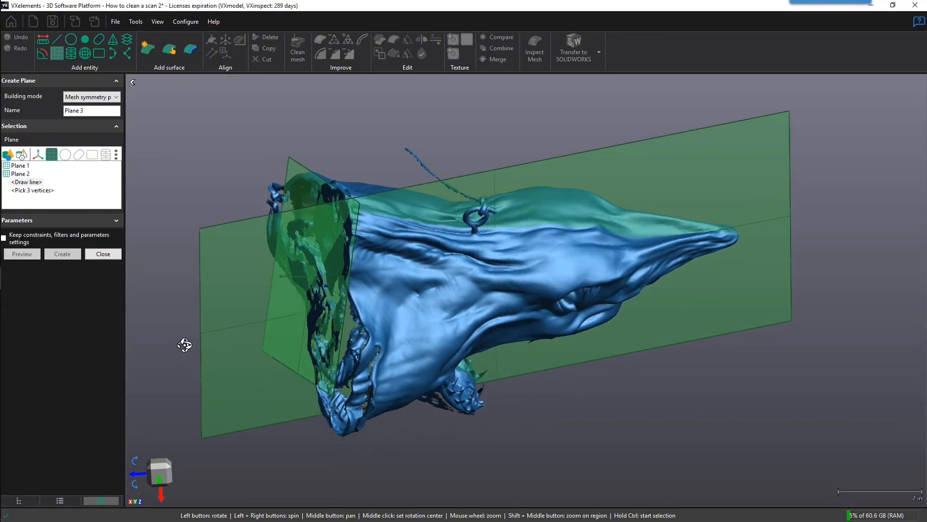
scroll(440, 289, up, 5)
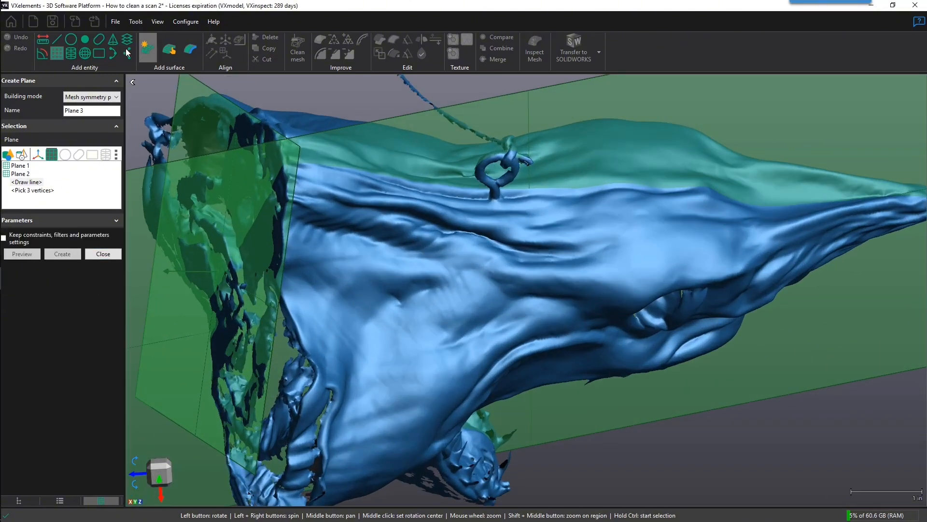
click(85, 37)
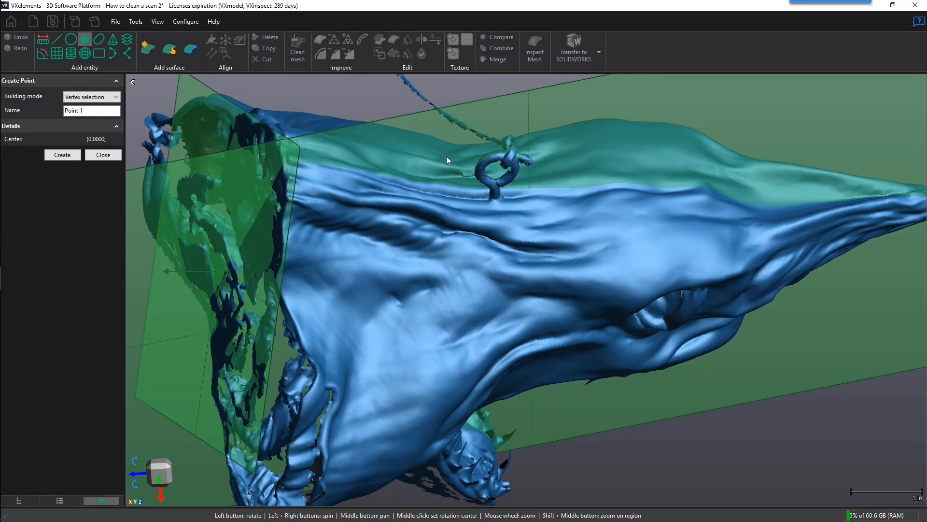
click(495, 193)
click(64, 156)
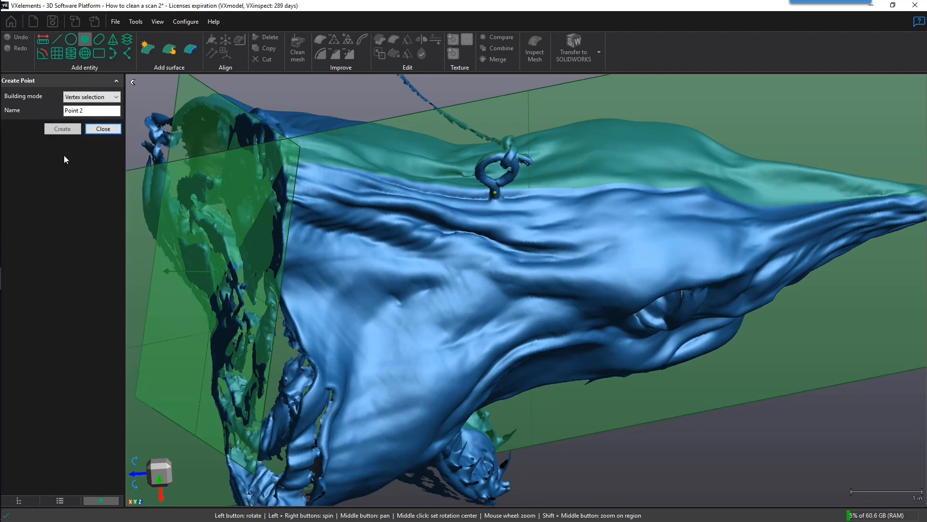
click(99, 130)
scroll(246, 278, down, 5)
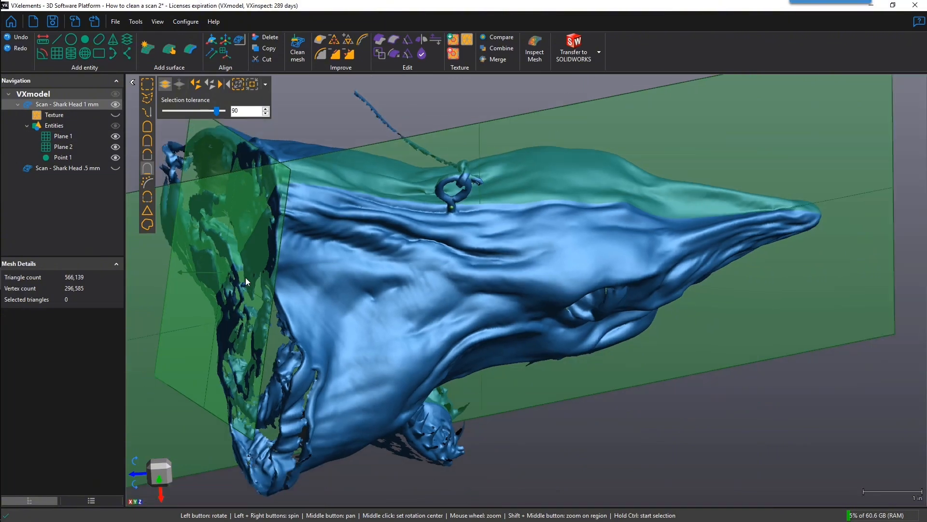
middle_drag(246, 276, 290, 286)
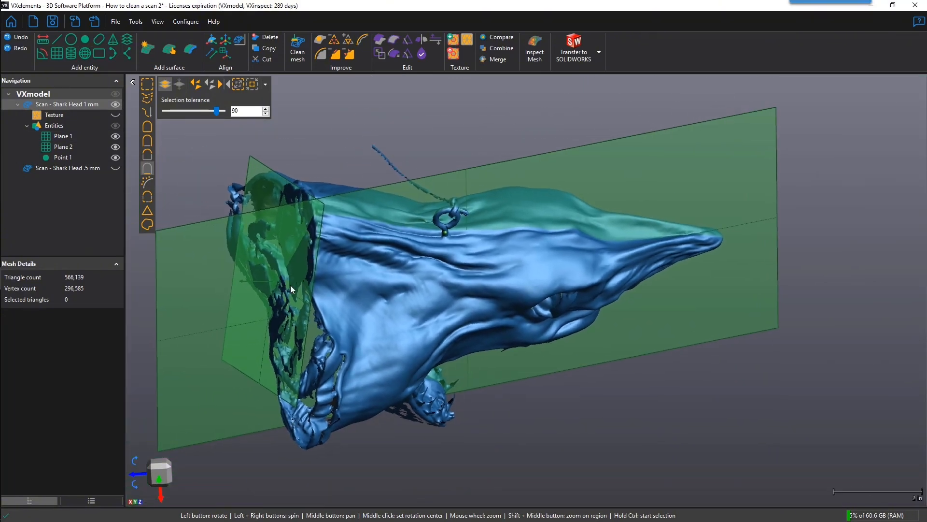
Start an alignment to the origin and constrain Point 1 to Origin XYZ.
click(212, 41)
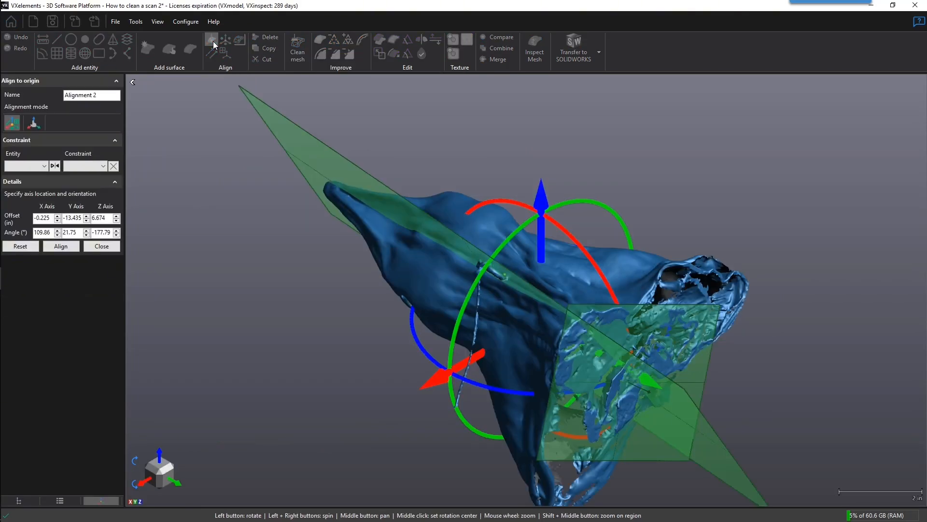
click(26, 165)
click(21, 196)
click(87, 166)
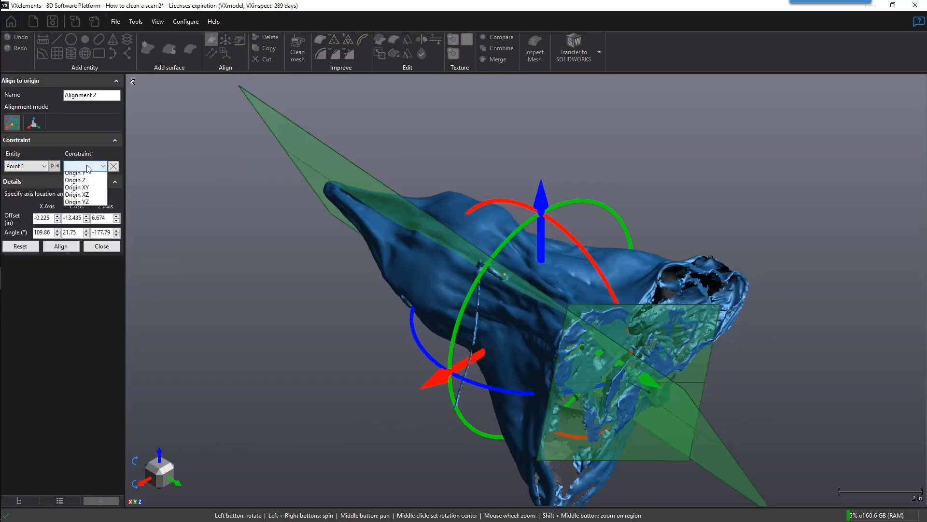
click(85, 176)
Add alignment constraints matching Plane 1 to the XZ Plane and Plane 2 to the YZ Plane.
click(34, 180)
click(27, 207)
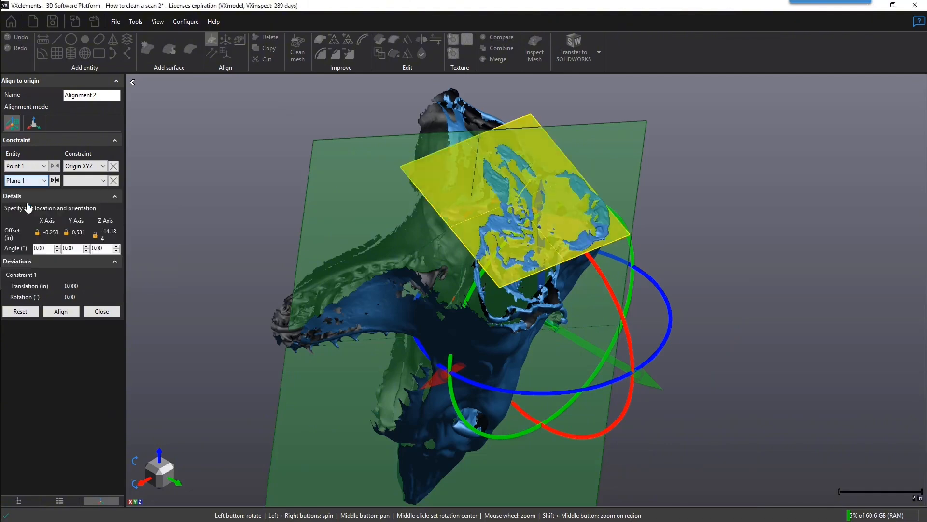
click(84, 180)
click(78, 198)
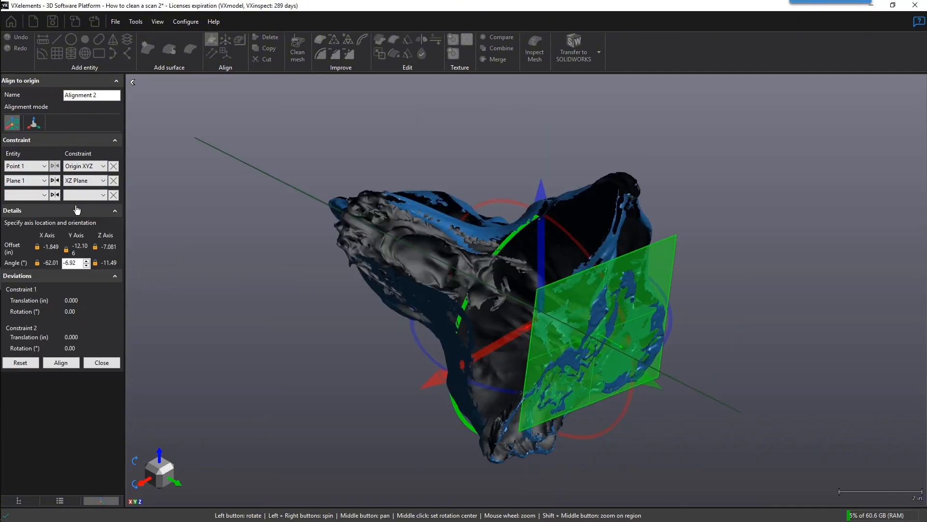
click(26, 195)
click(22, 218)
click(85, 195)
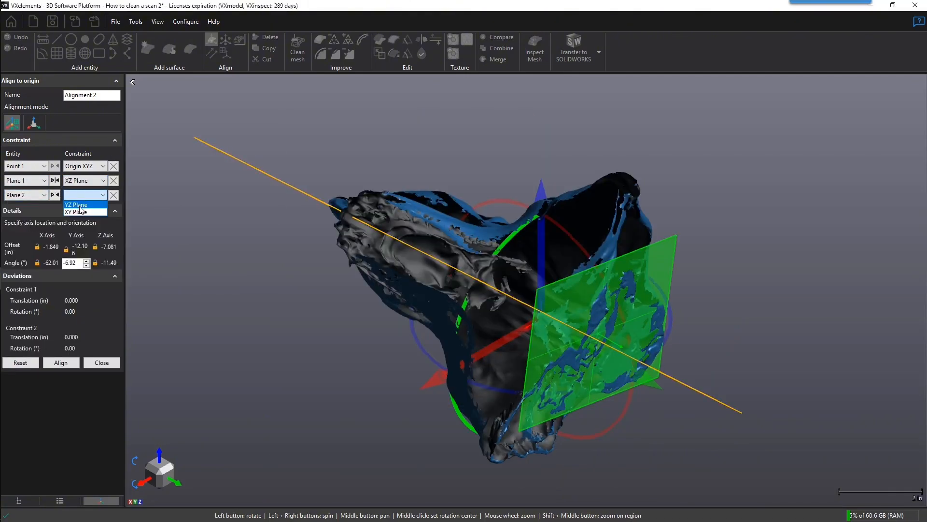
click(77, 205)
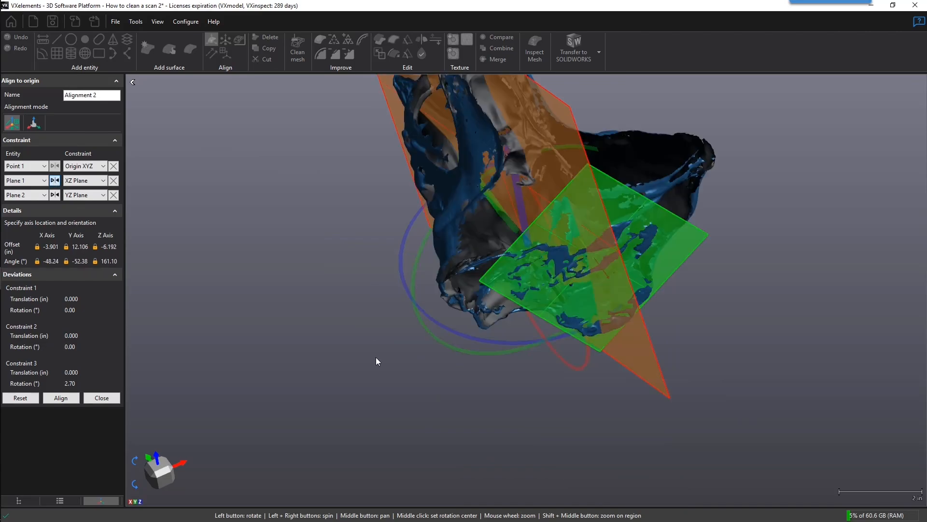
Flip the direction of the Plane 2 alignment constraint and show the head in the isometric view.
drag(375, 362, 441, 264)
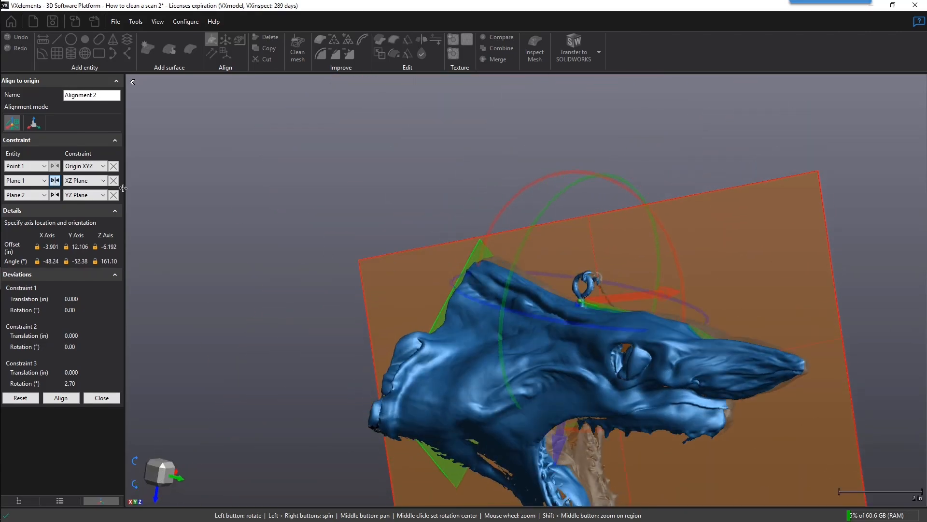
click(55, 195)
drag(261, 285, 356, 307)
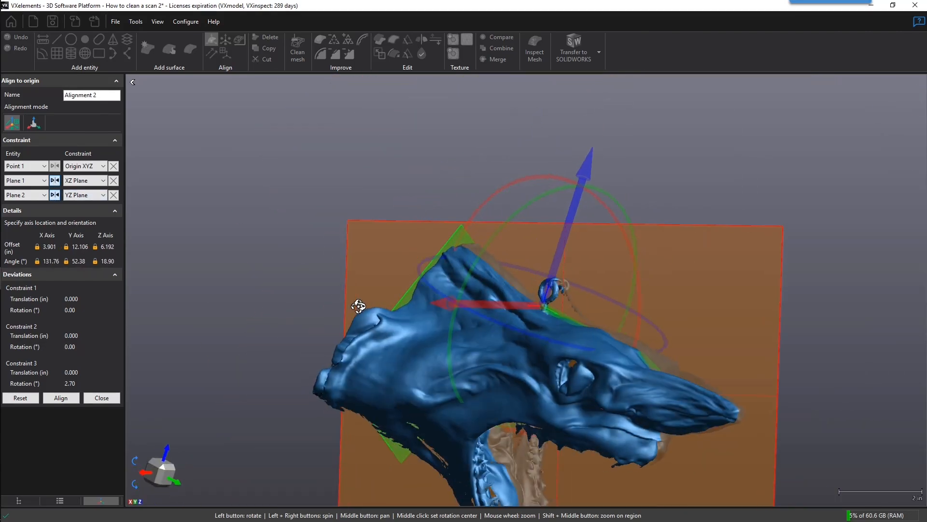
right_click(360, 309)
mouse_move(406, 338)
click(489, 402)
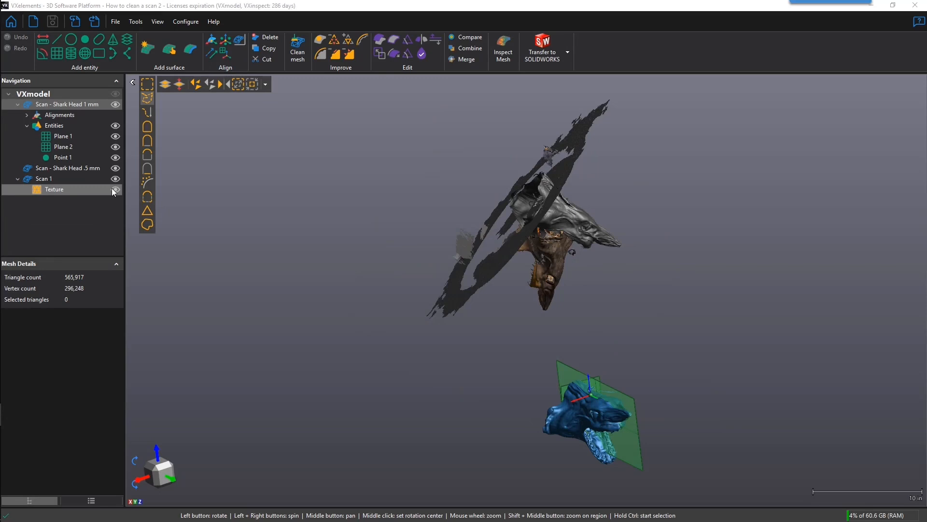
Hide Plane 1 and Plane 2, and switch the Shark Head .5 mm scan and Scan 1 off and on again.
click(115, 147)
click(116, 137)
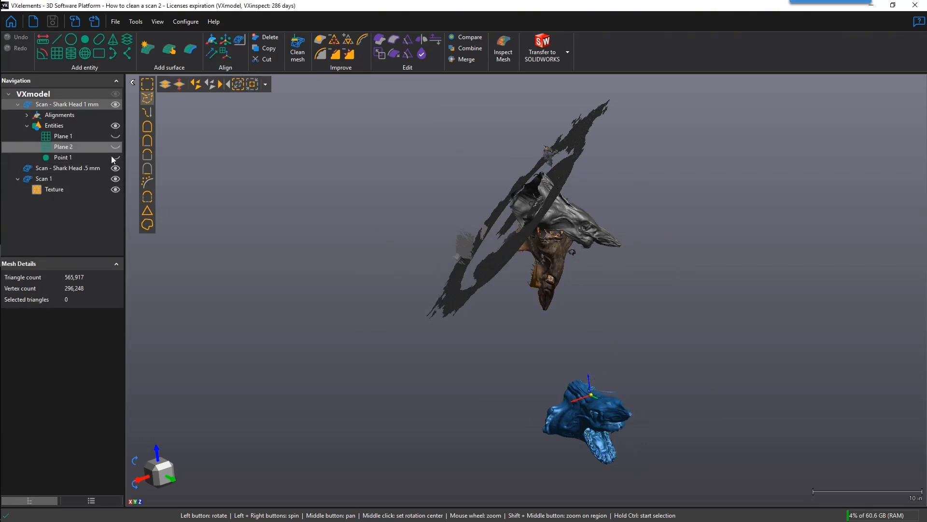
click(115, 169)
click(115, 179)
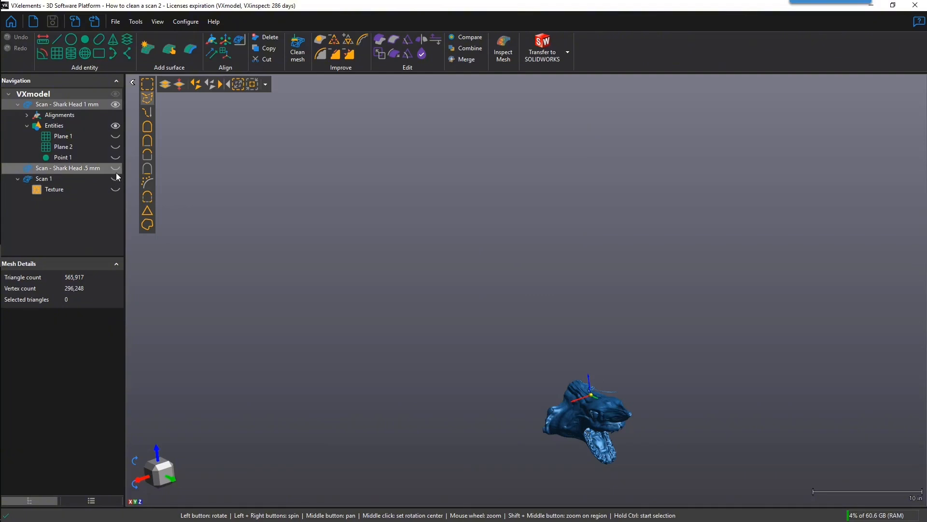
click(115, 168)
click(116, 179)
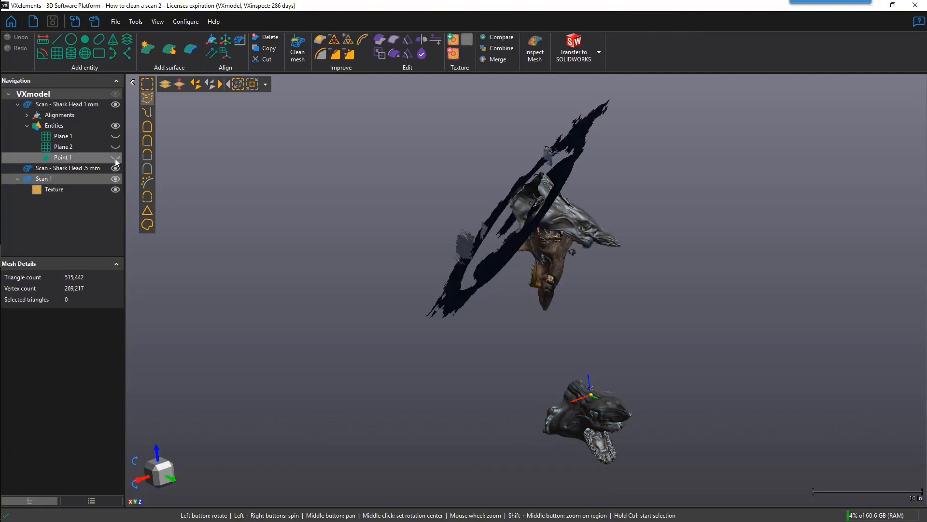
Show only the Shark Head 1 mm scan.
right_click(99, 101)
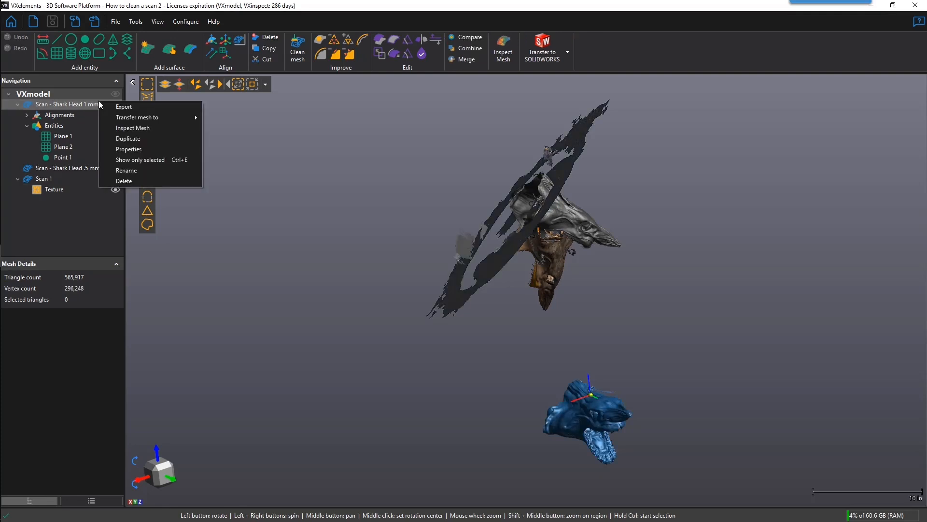
click(141, 159)
key(ctrl+e)
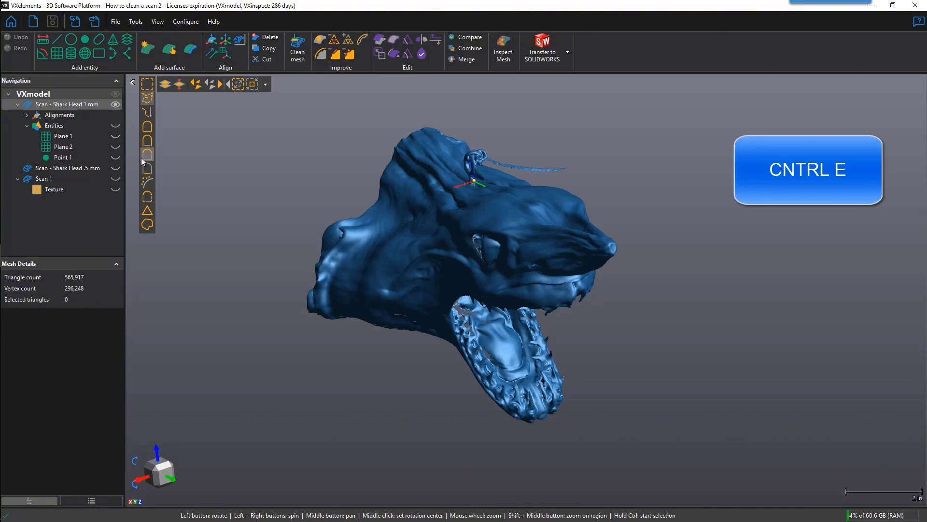
View the shark head straight from above and rotate the view through four quarter turns.
click(161, 466)
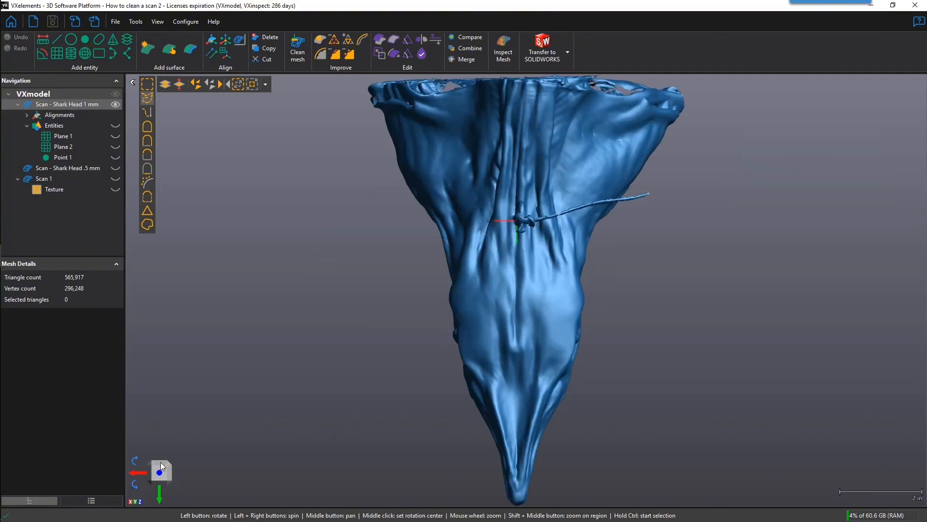
click(140, 462)
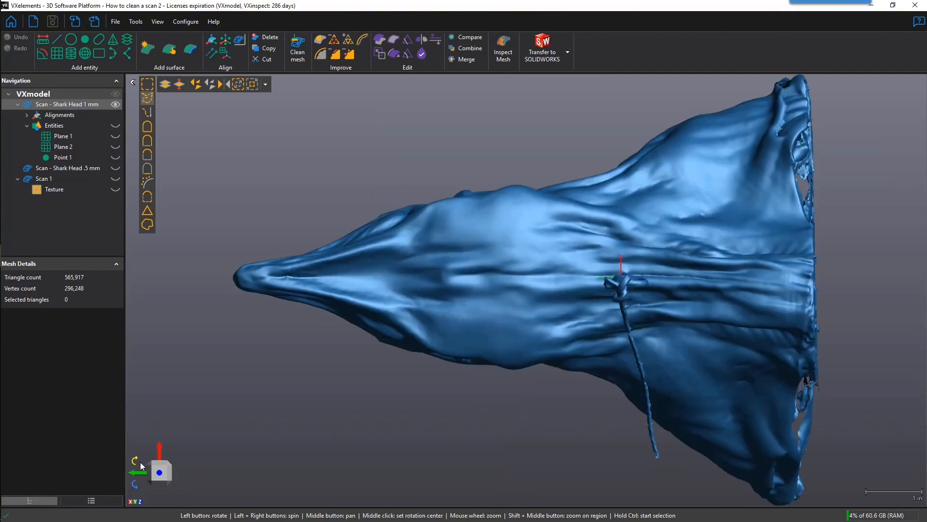
click(140, 462)
click(140, 462)
click(140, 462)
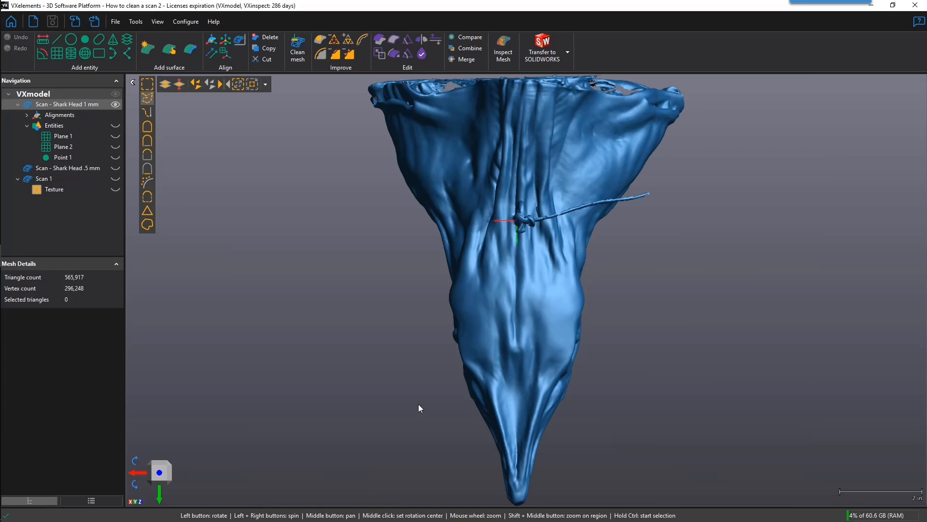
Orbit around the shark head, undo the viewpoint twice and redo it twice.
drag(343, 365, 344, 341)
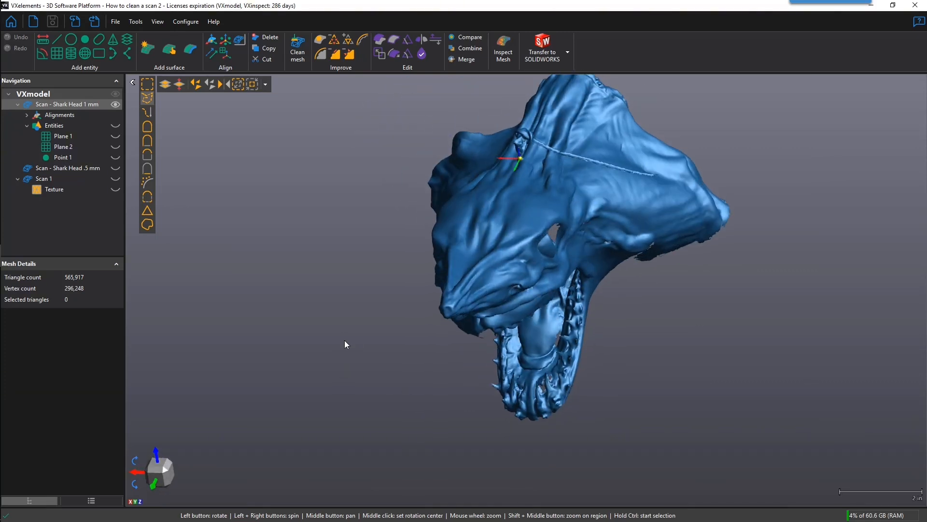
right_click(344, 341)
click(380, 346)
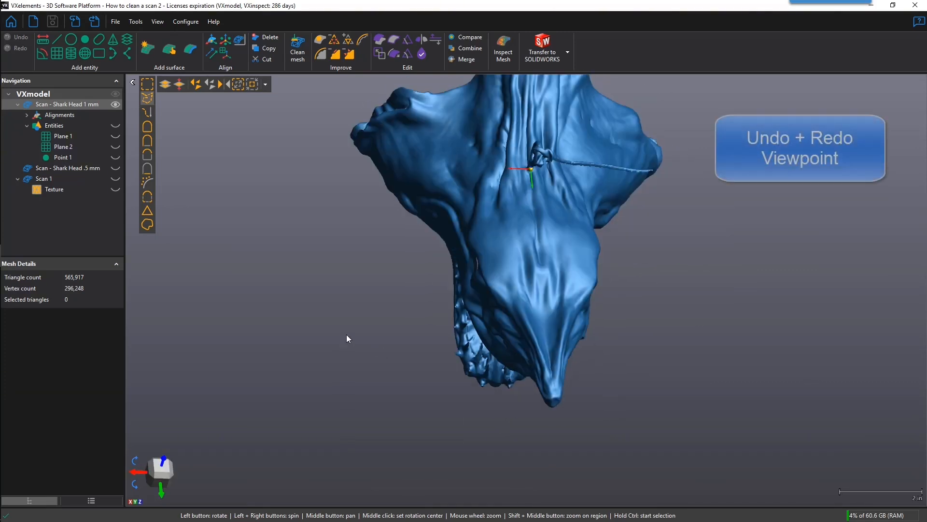
right_click(351, 335)
click(363, 341)
right_click(366, 344)
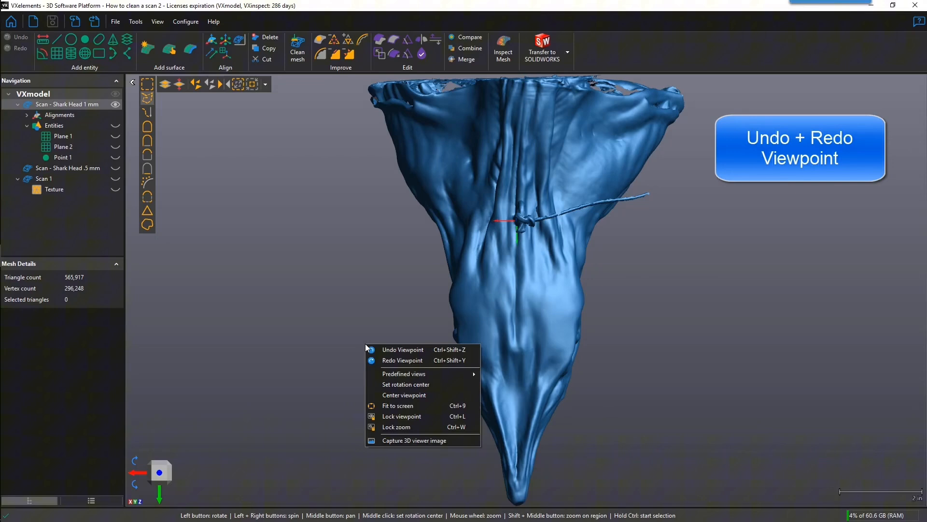
click(389, 360)
right_click(389, 361)
click(409, 378)
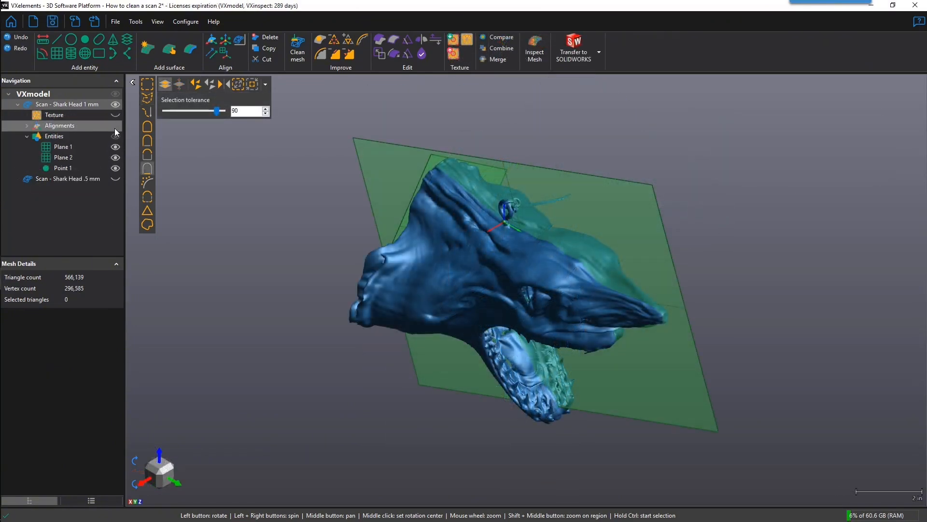
Hide all entities of the Shark Head 1 mm scan and bring up the predefined views.
click(115, 136)
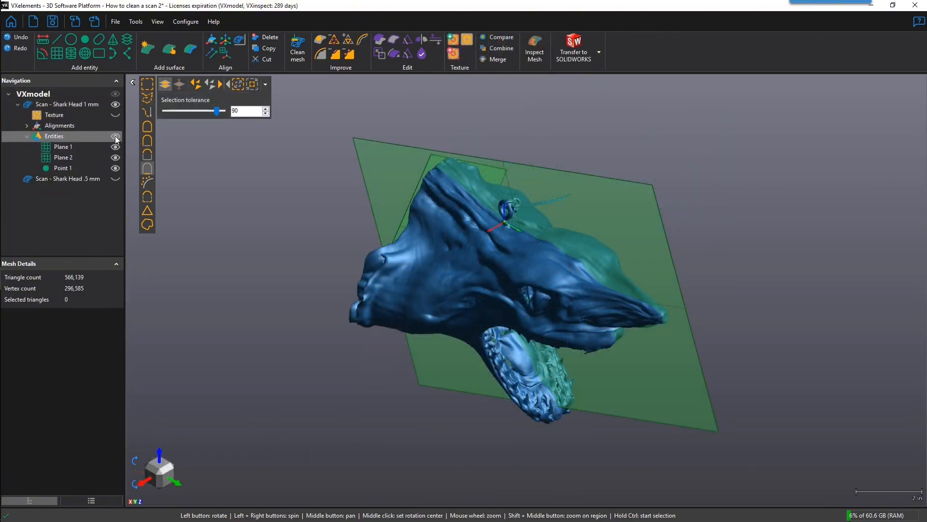
click(116, 137)
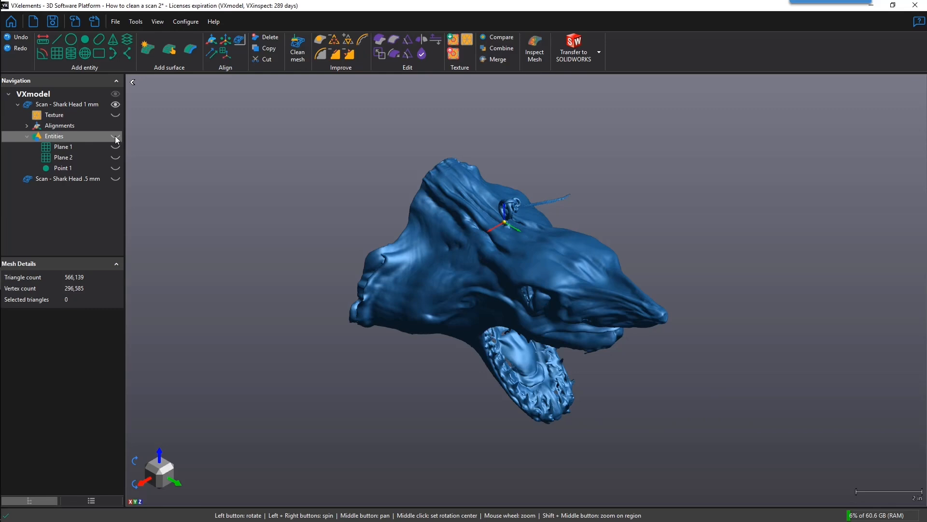
right_click(232, 188)
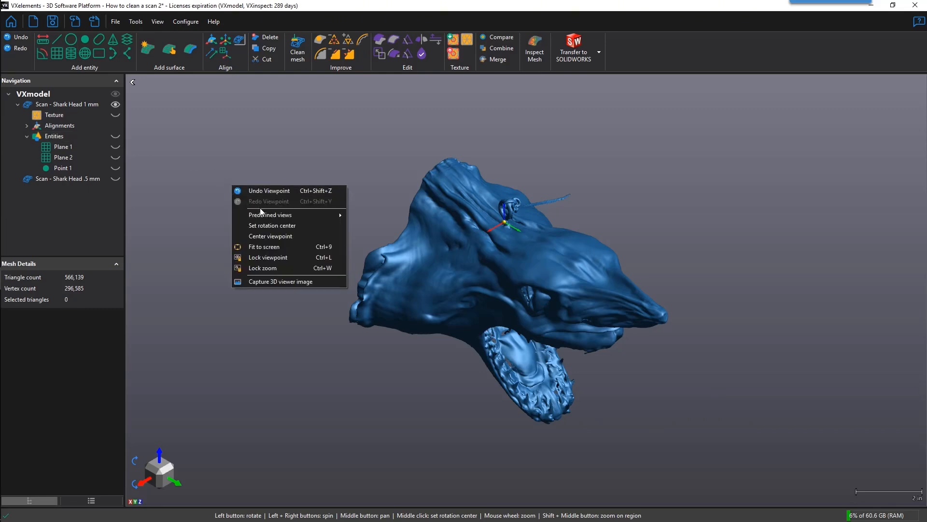
mouse_move(261, 215)
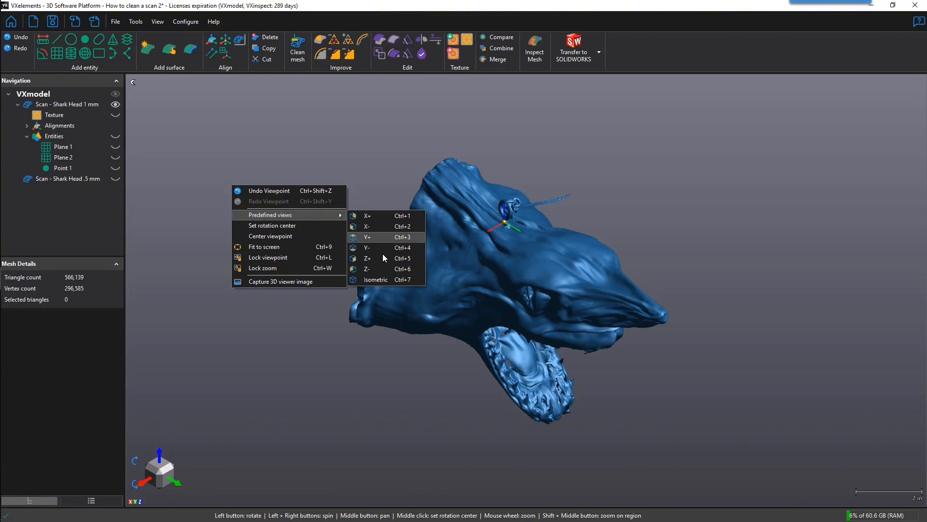